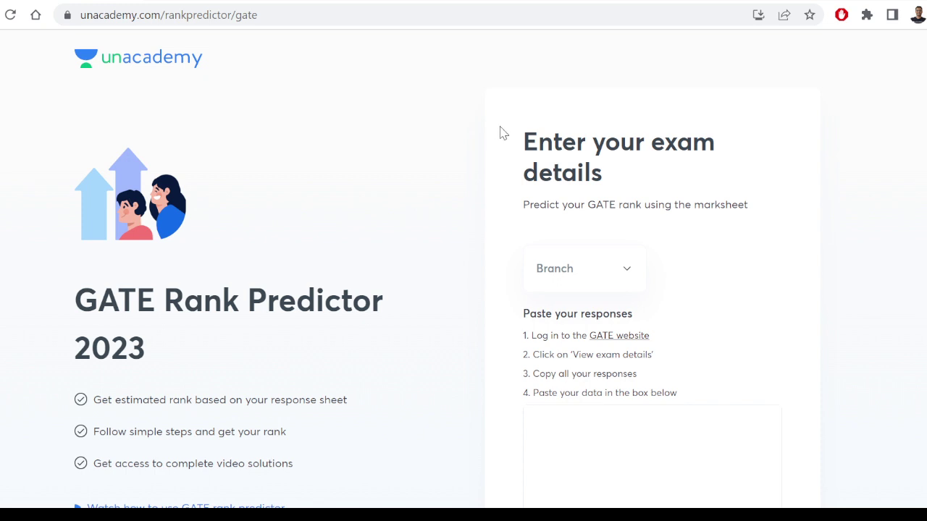
- Check the rank predictor page address, then choose Computer Science as the branch
scroll(807, 197, "down", 4)
scroll(798, 224, "up", 4)
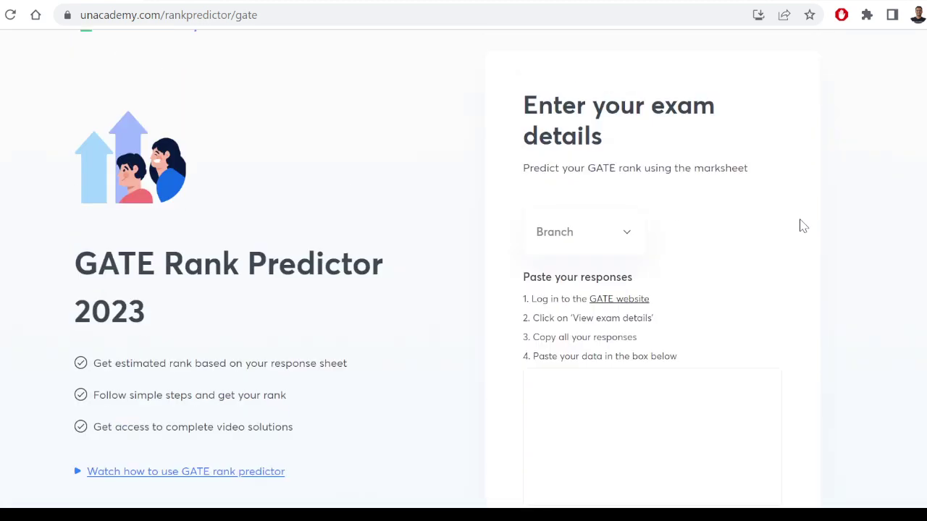
left_click_drag(276, 14, 78, 16)
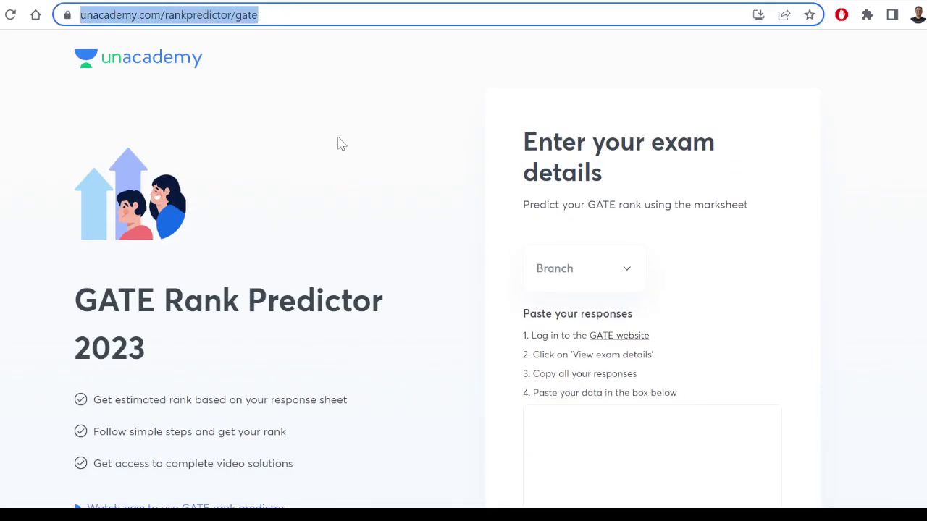
left_click(340, 142)
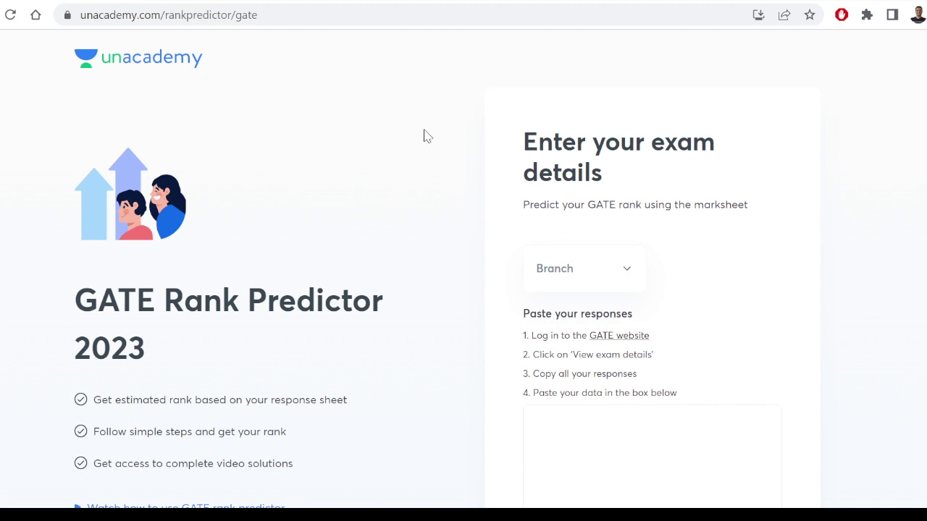
left_click(263, 16)
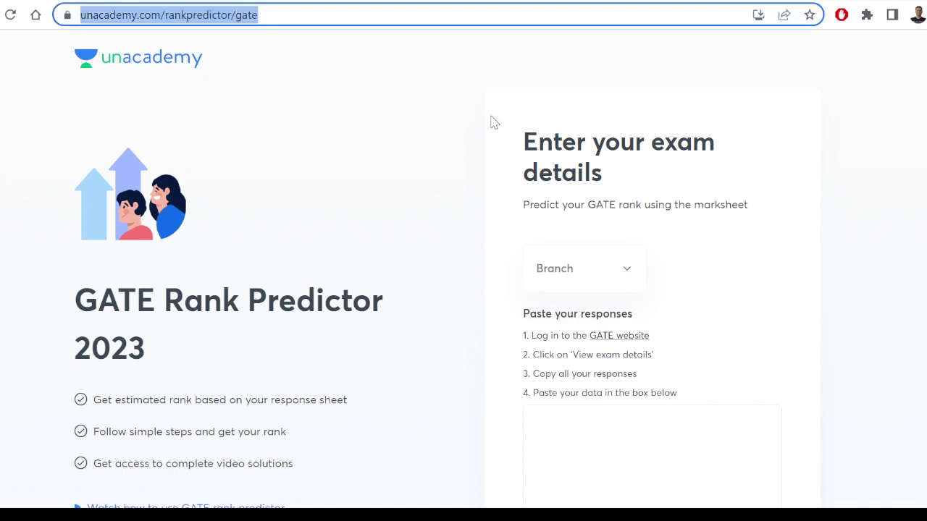
left_click(445, 164)
left_click_drag(288, 16, 63, 13)
left_click(428, 119)
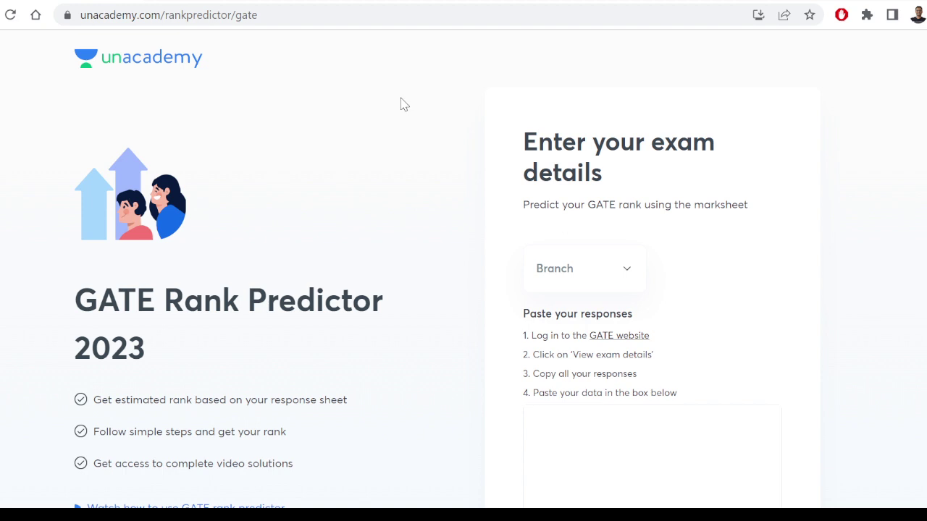
left_click(561, 278)
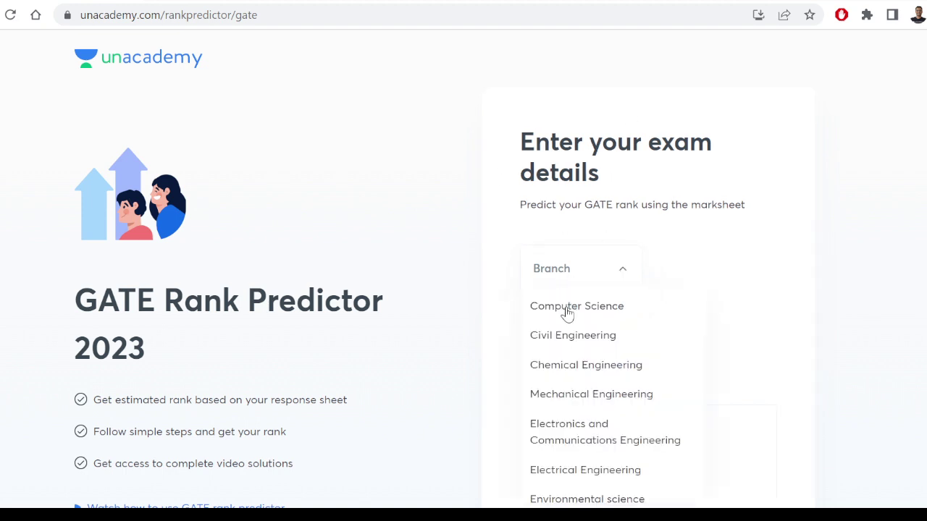
left_click(567, 307)
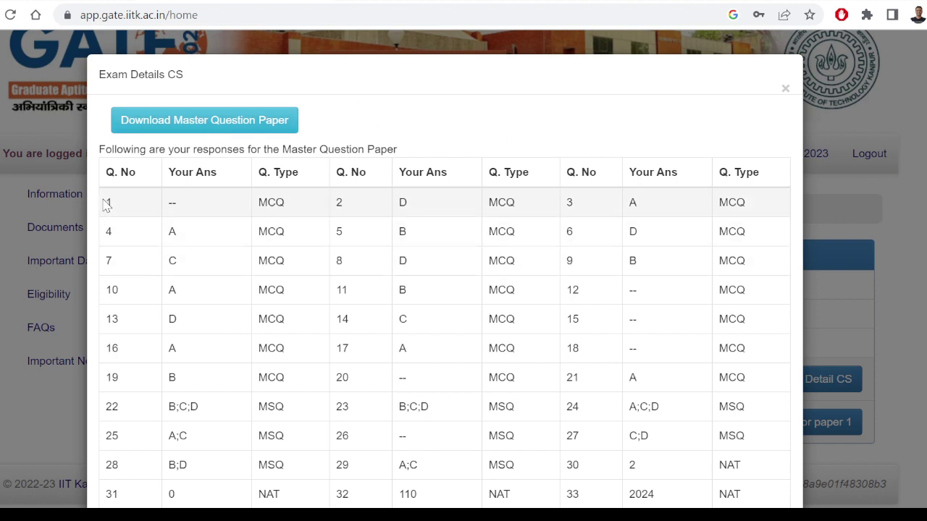
- Select the whole CS response table on the GATE portal, questions 1 through 65
left_click_drag(105, 205, 526, 422)
scroll(566, 349, "down", 3)
scroll(564, 352, "down", 2)
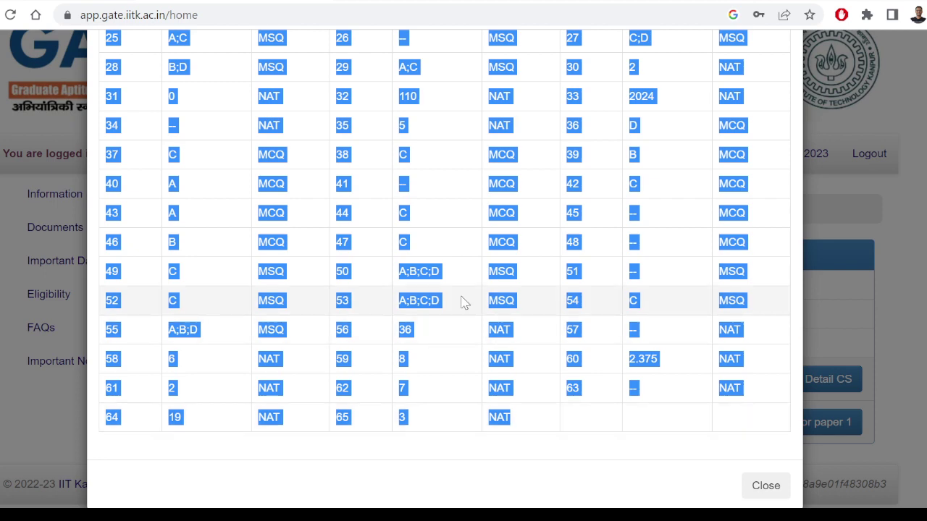
scroll(464, 303, "up", 5)
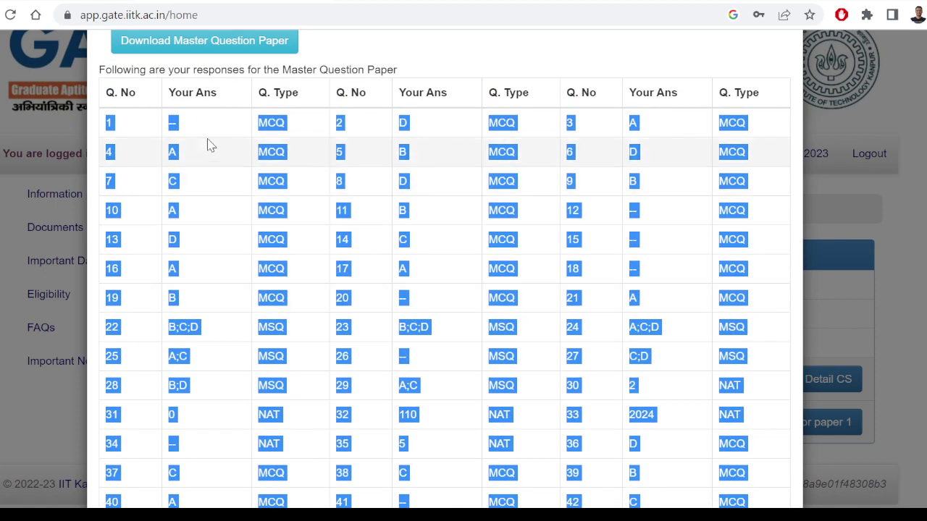
left_click_drag(107, 123, 518, 398)
scroll(356, 216, "down", 5)
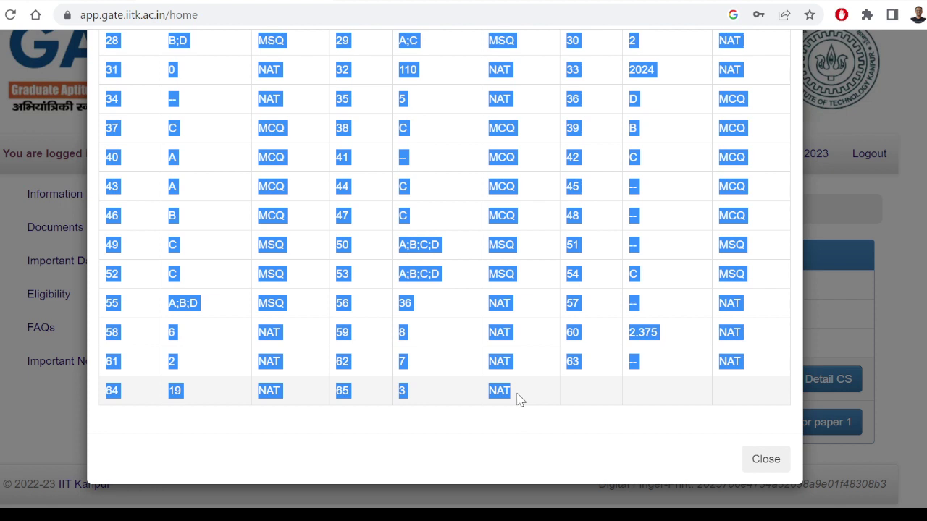
left_click(579, 387)
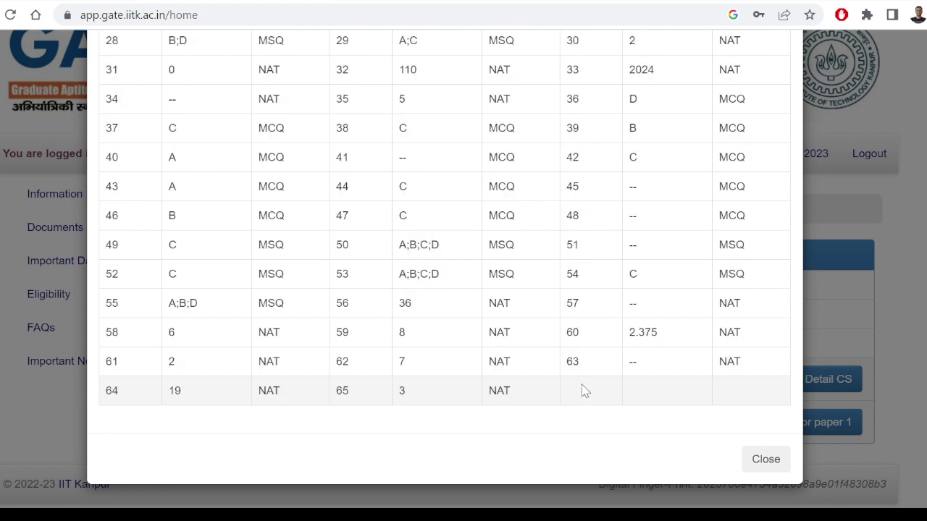
scroll(192, 178, "up", 5)
left_click_drag(107, 202, 510, 389)
scroll(507, 304, "down", 5)
scroll(548, 413, "down", 1)
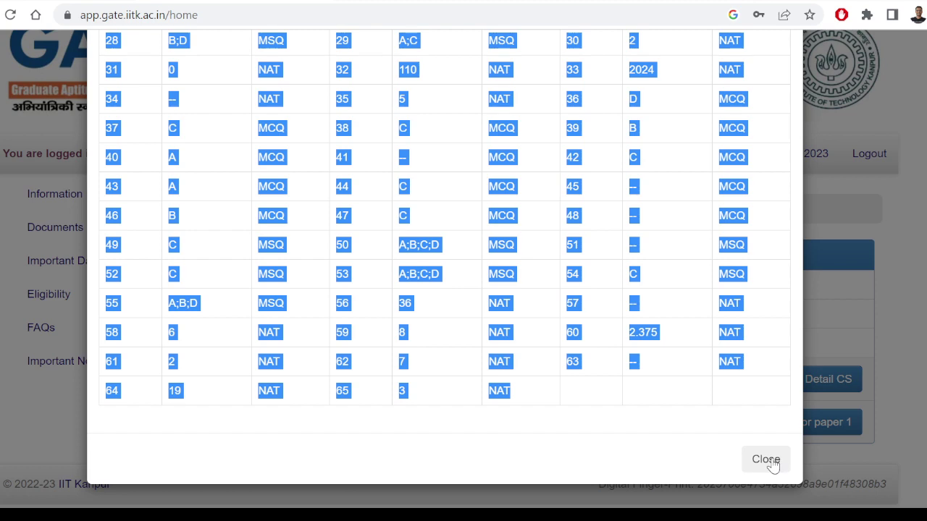
- Back on the predictor, paste the CS response table and run Predict my rank
key("ctrl+Tab")
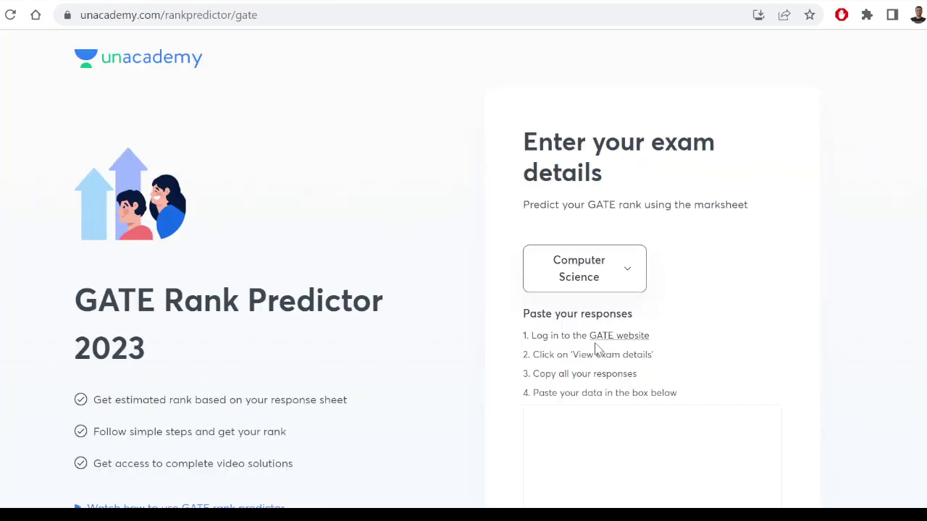
scroll(558, 250, "down", 4)
left_click(565, 155)
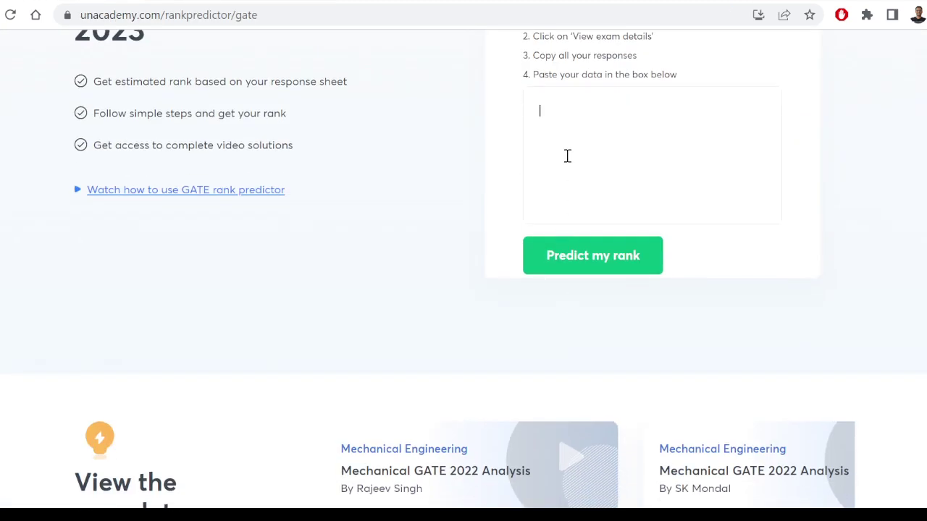
key("ctrl+v")
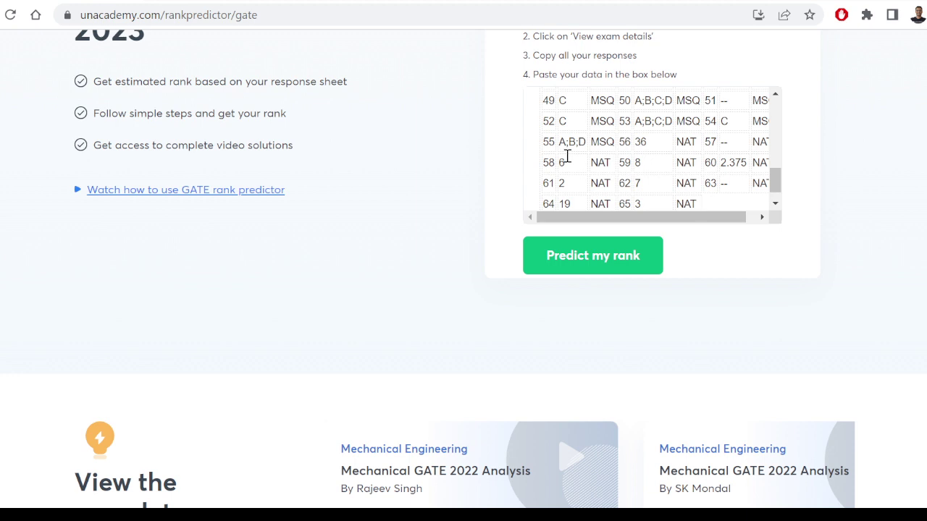
left_click(592, 262)
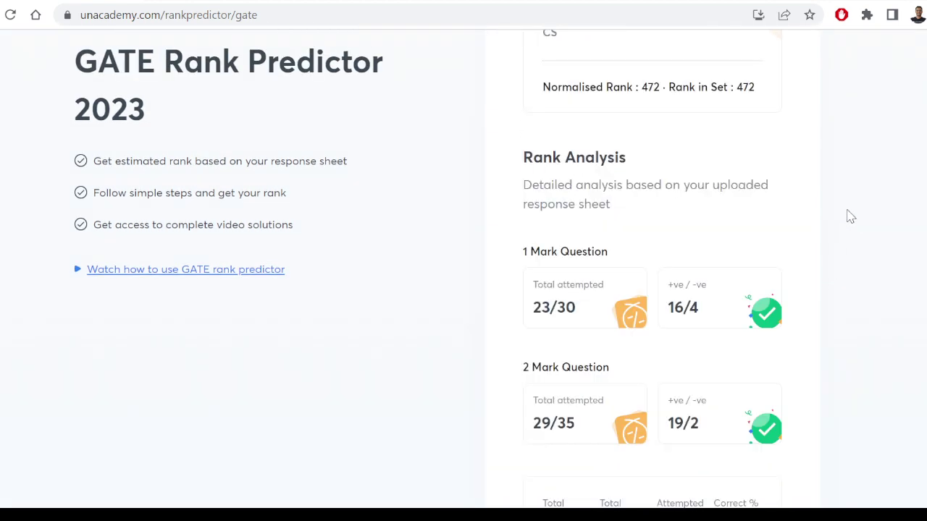
- Review the 551 - 1378 rank range and highlight the Total Marks and Normalised marks values
scroll(856, 227, "down", 1)
scroll(856, 226, "up", 3)
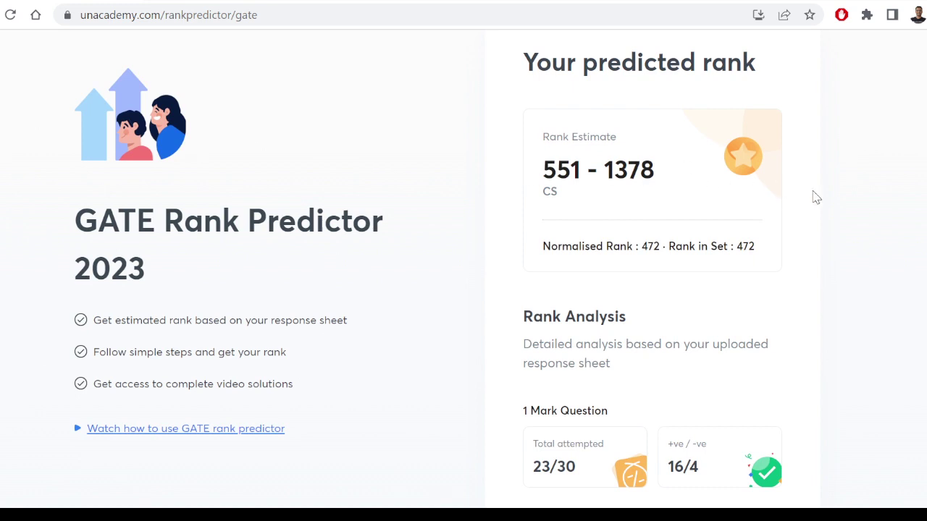
scroll(821, 223, "down", 6)
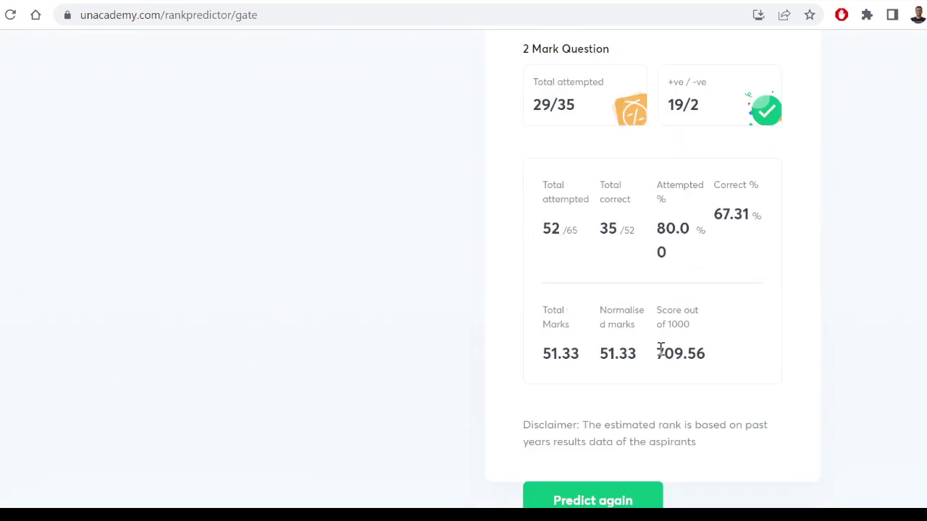
left_click_drag(536, 355, 646, 367)
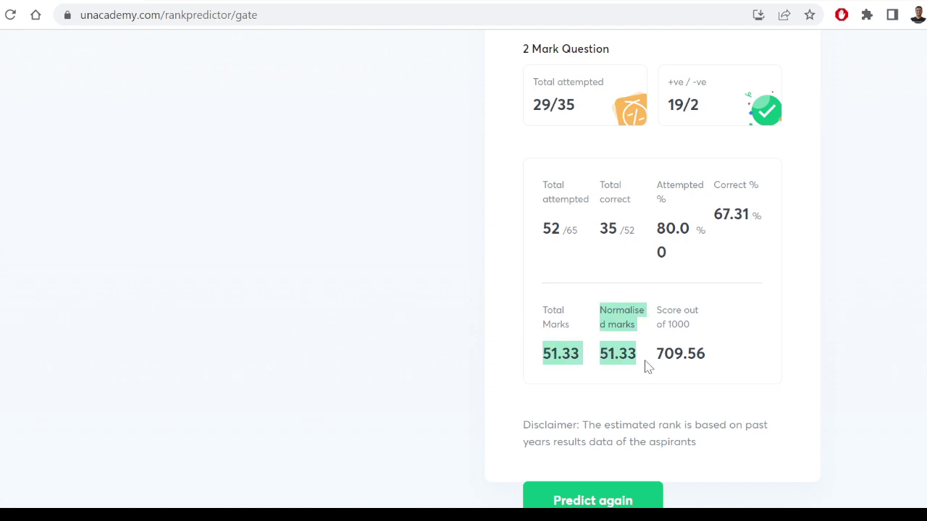
left_click(525, 343)
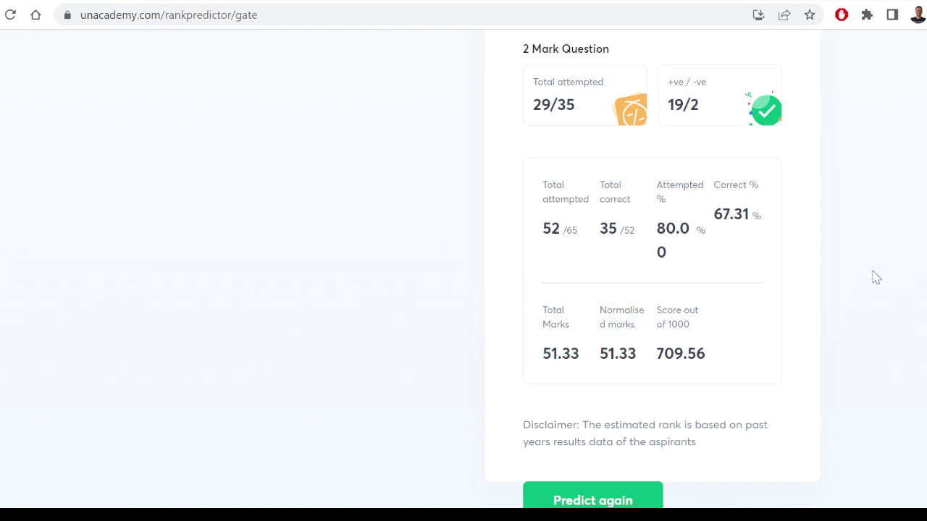
scroll(876, 278, "down", 2)
scroll(876, 278, "up", 10)
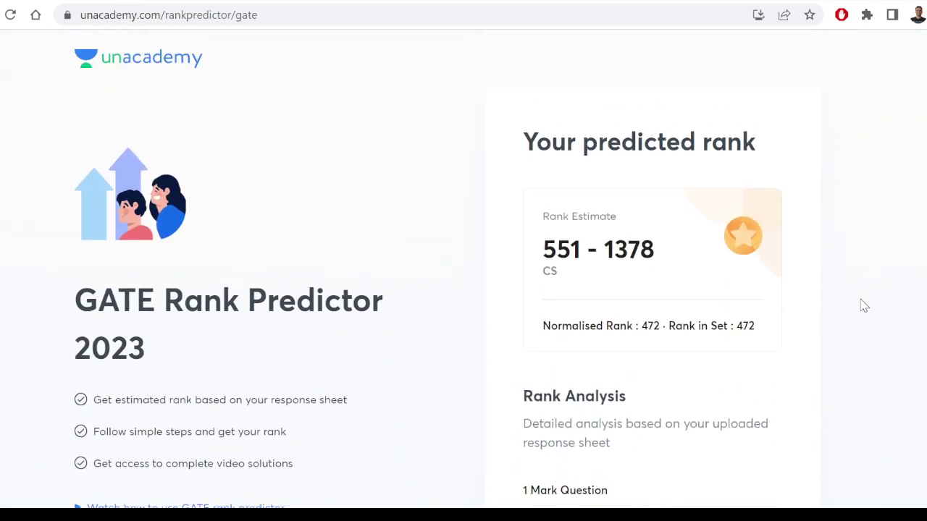
scroll(862, 306, "down", 3)
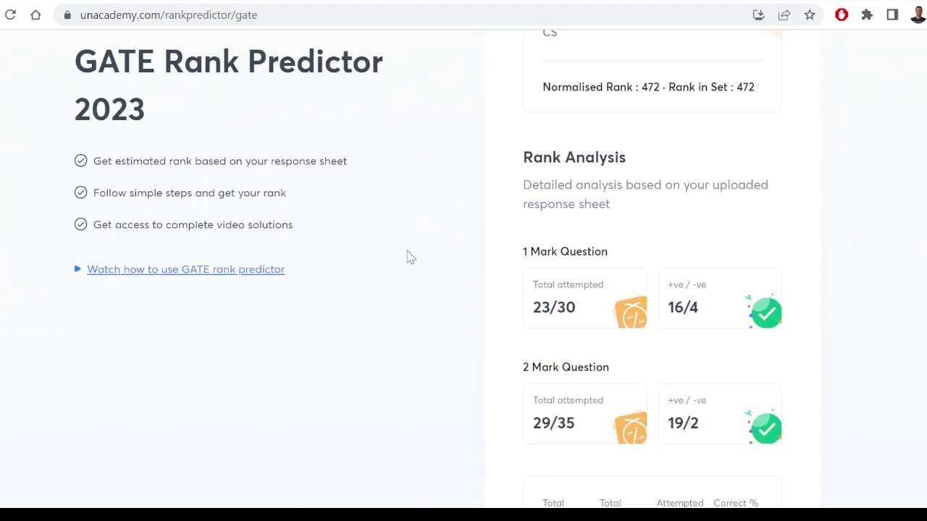
scroll(435, 258, "down", 5)
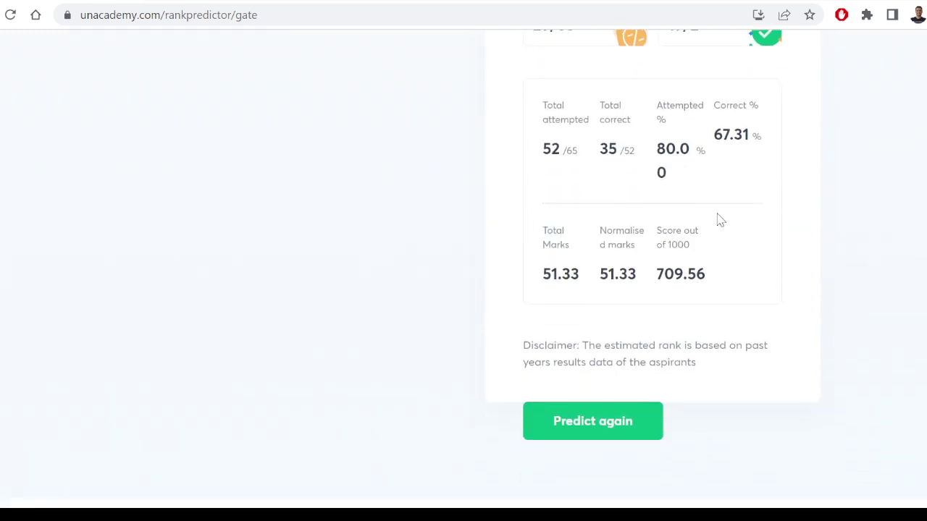
scroll(716, 217, "up", 2)
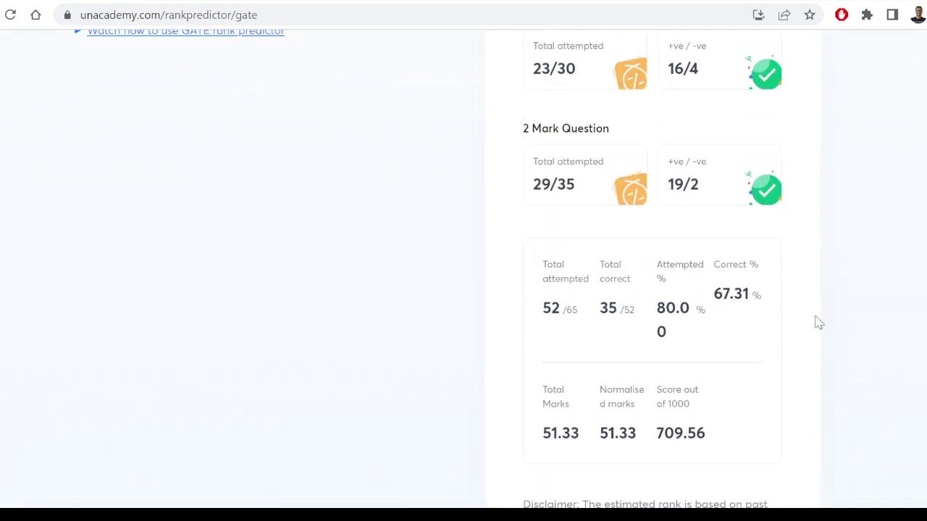
left_click_drag(534, 441, 773, 418)
left_click(773, 419)
scroll(853, 268, "up", 6)
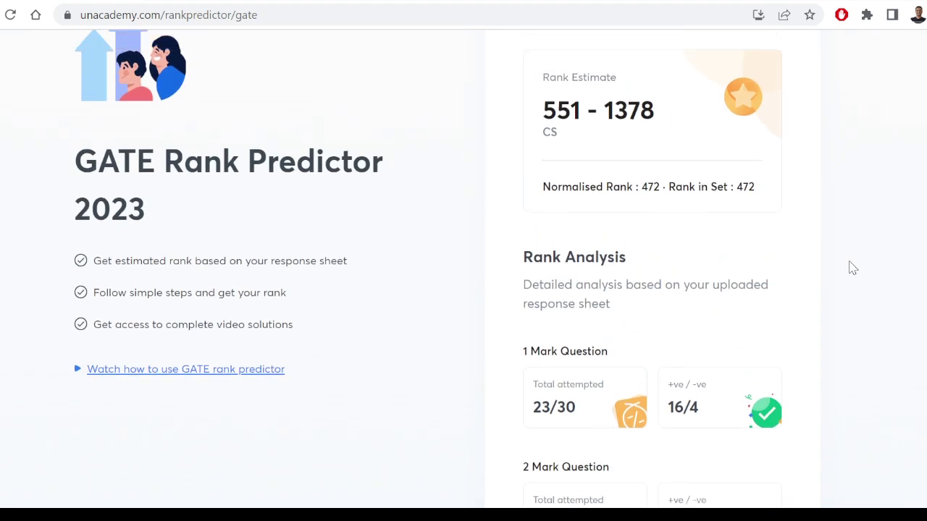